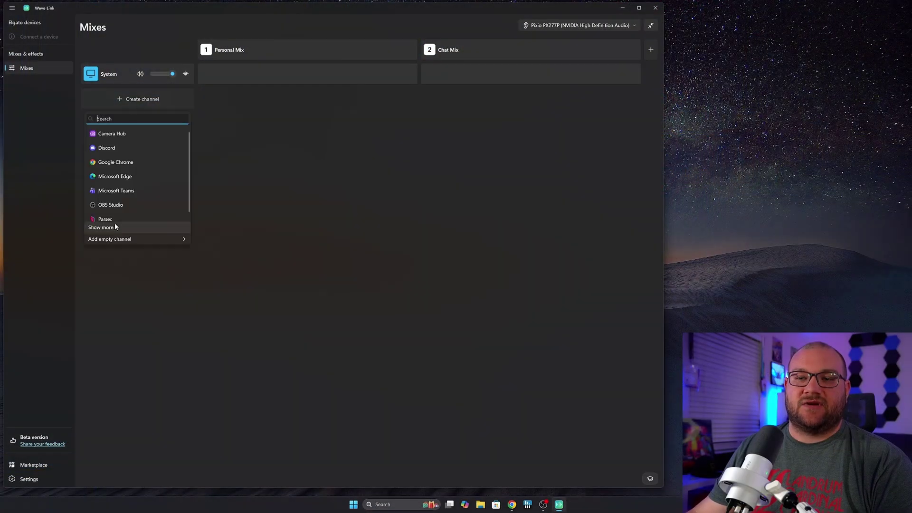
Step: Examine the options for adding an empty channel in the Mixes view
mouse_move(119, 239)
click(212, 233)
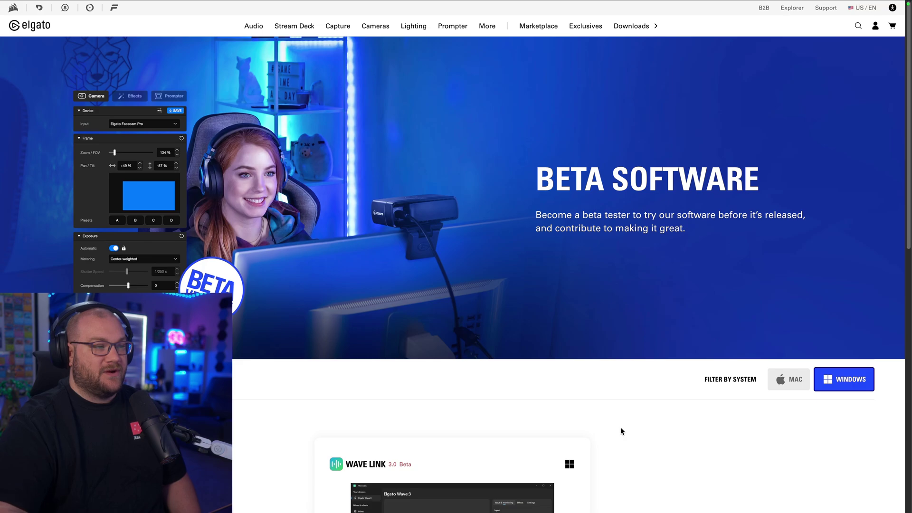
Step: Find the Wave Link 3.0 Beta download on Elgato's beta software page and filter the page for Mac
scroll(813, 251, down, 7)
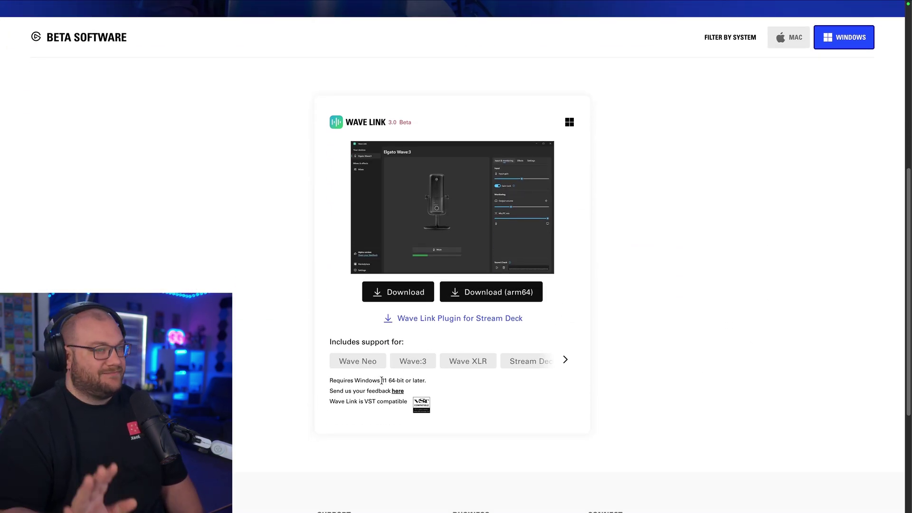
click(793, 43)
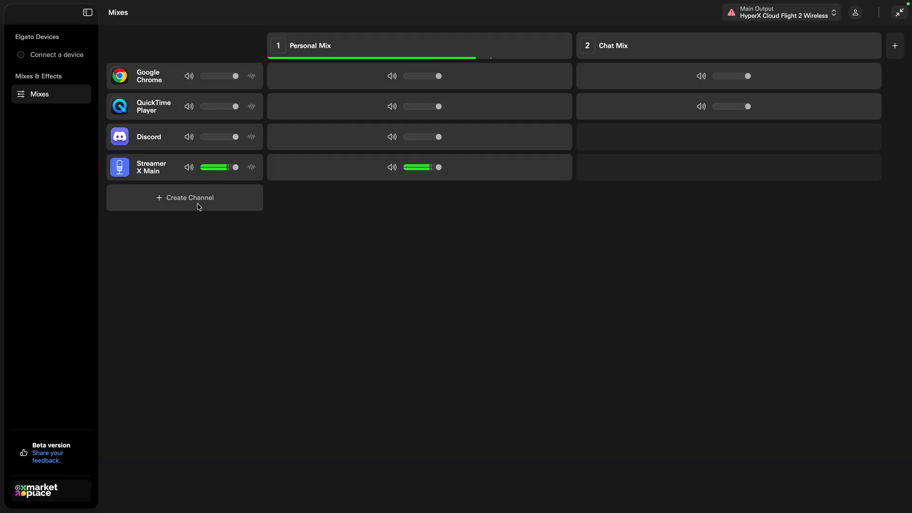
Step: Examine the input devices and apps that can be used to create a new channel
click(196, 206)
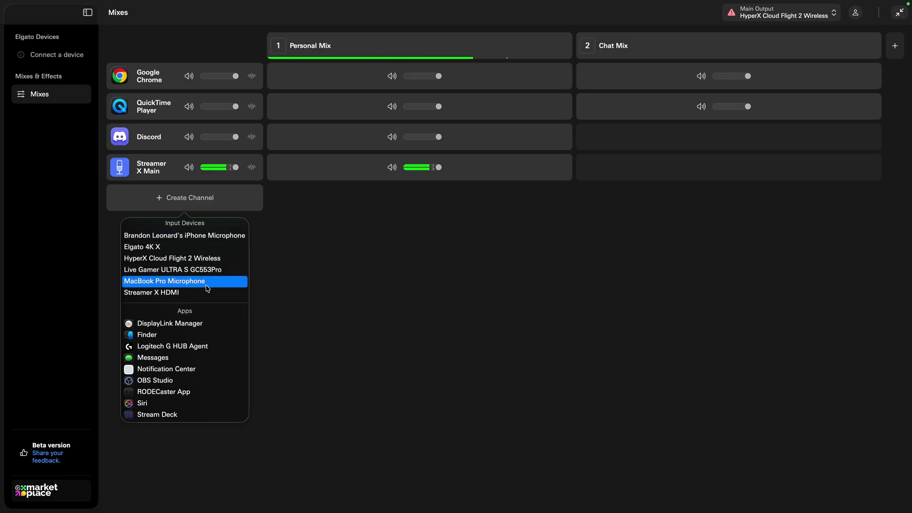
click(322, 236)
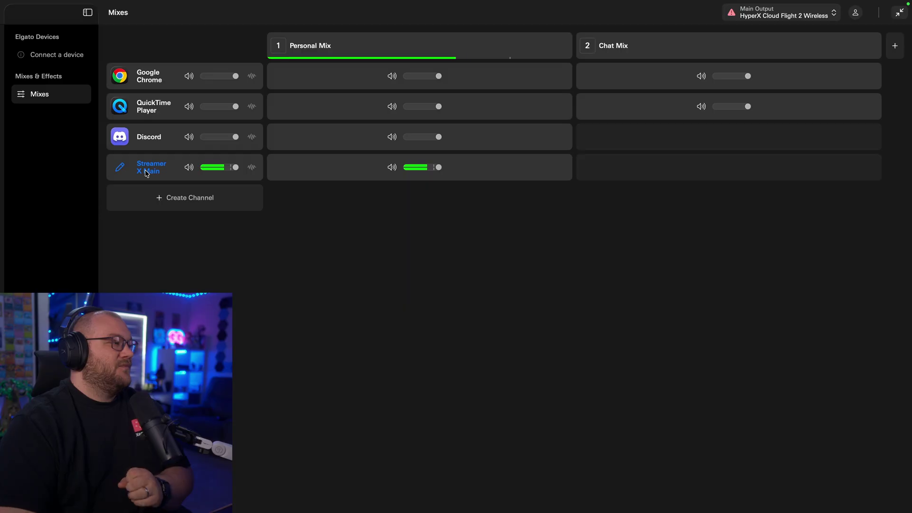
Step: Examine the Apple and Elgato software effects available for the Streamer X Main channel, then close the channel's settings
click(252, 170)
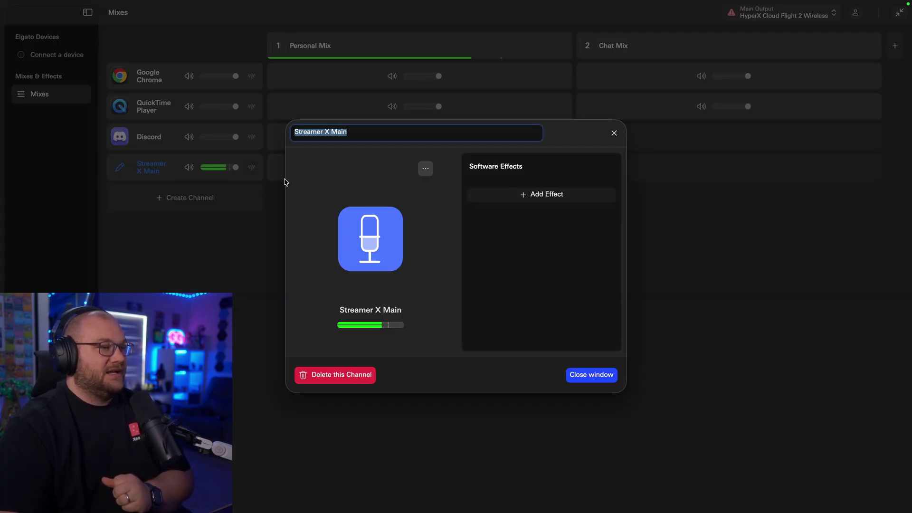
click(533, 195)
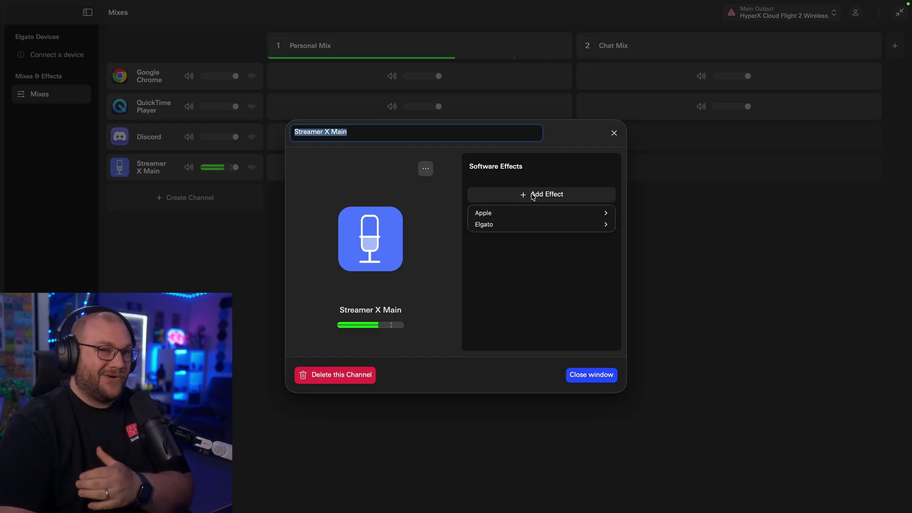
mouse_move(521, 214)
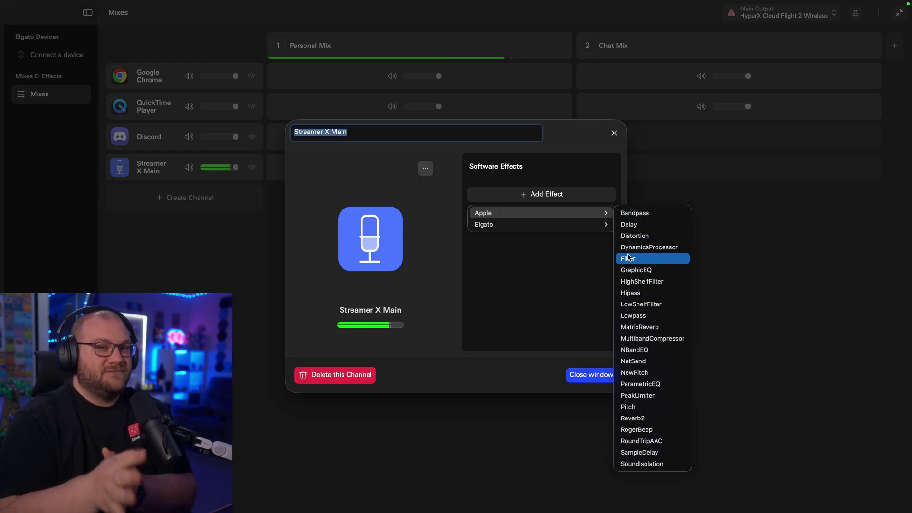
mouse_move(562, 226)
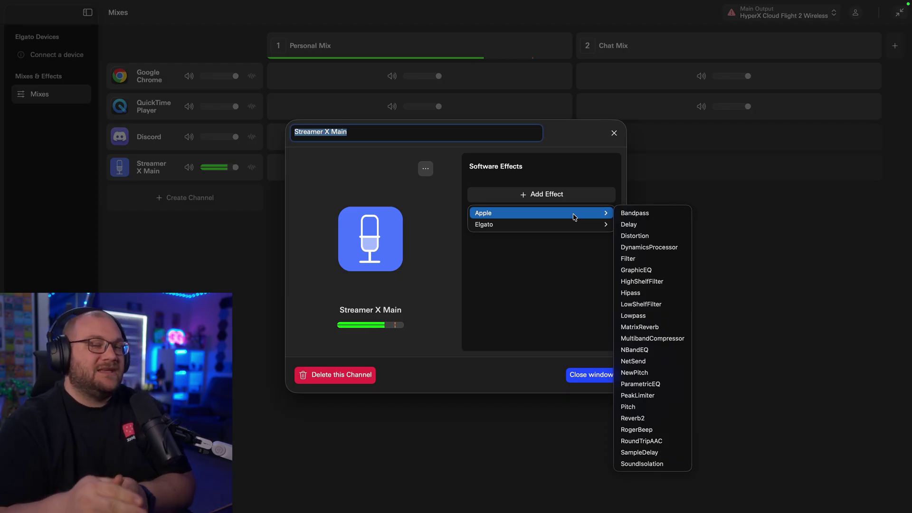
click(574, 380)
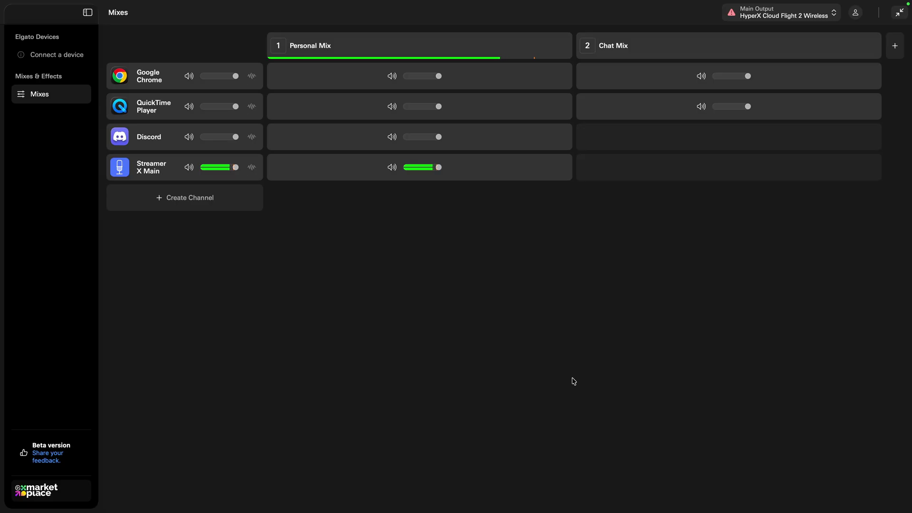
Step: Open the Marketplace and browse the Wave Link audio effects available for macOS
click(38, 491)
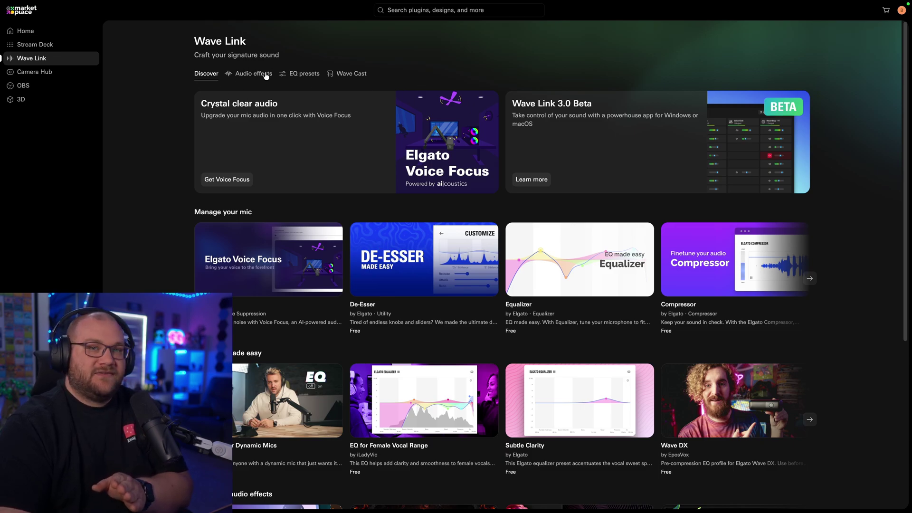
click(245, 76)
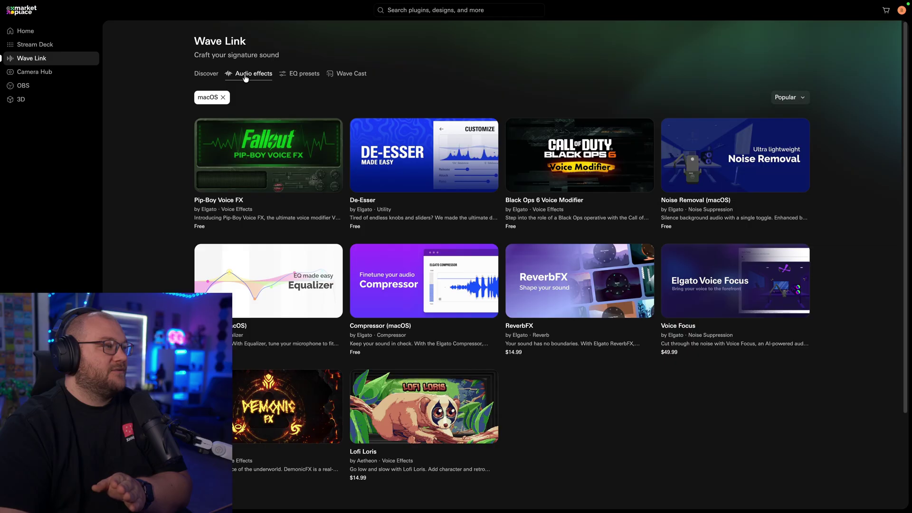
scroll(650, 451, down, 3)
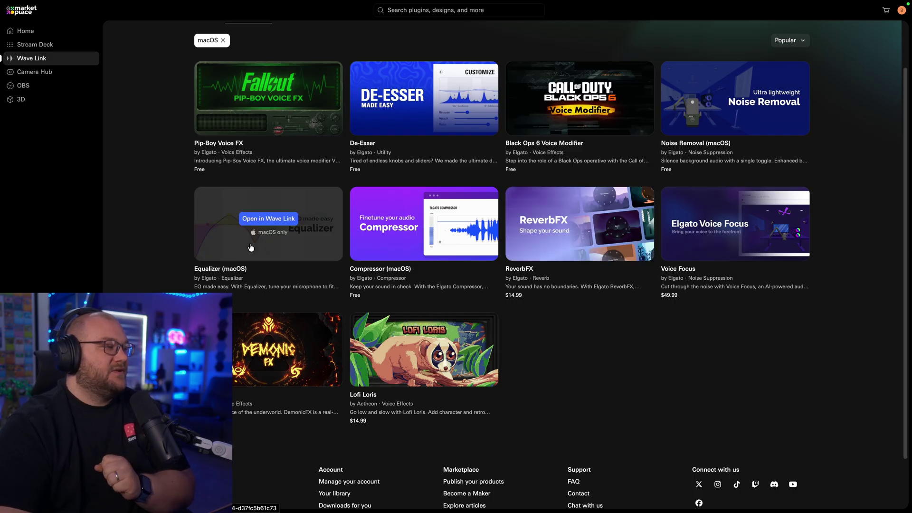
mouse_move(423, 235)
mouse_move(755, 91)
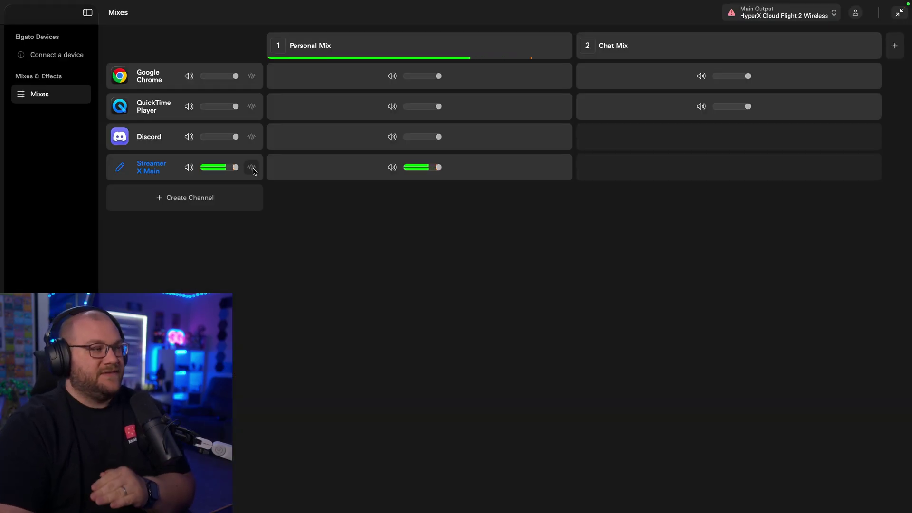
Step: Monitor the Personal Mix on the main output and add the Elgato Compressor effect to the Streamer X Main channel
click(561, 47)
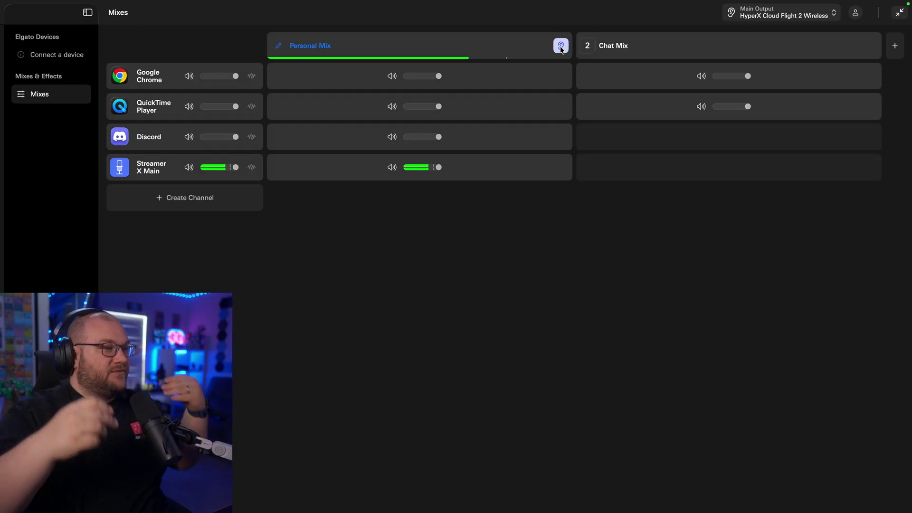
click(252, 167)
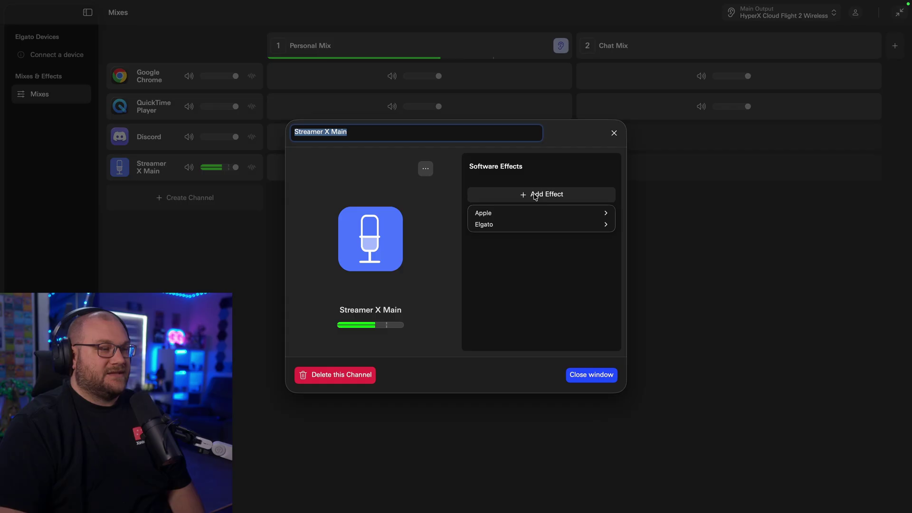
mouse_move(549, 223)
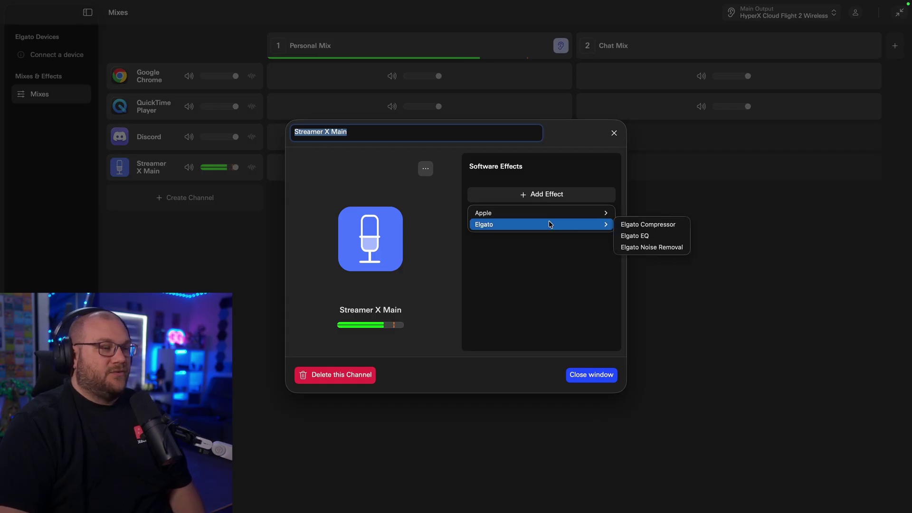
click(663, 227)
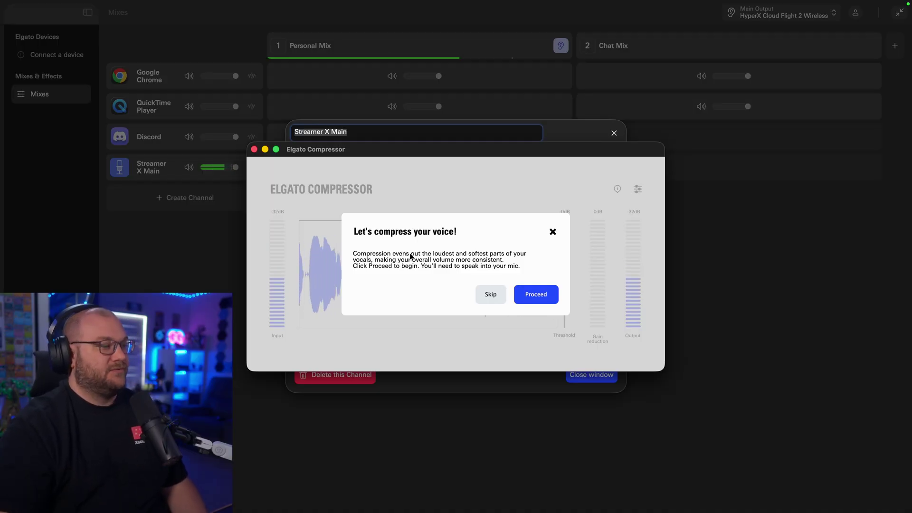
Step: Complete the compressor's guided setup with a recorded voice sample, lowering the slider to trim the tips of the highest peaks
click(543, 295)
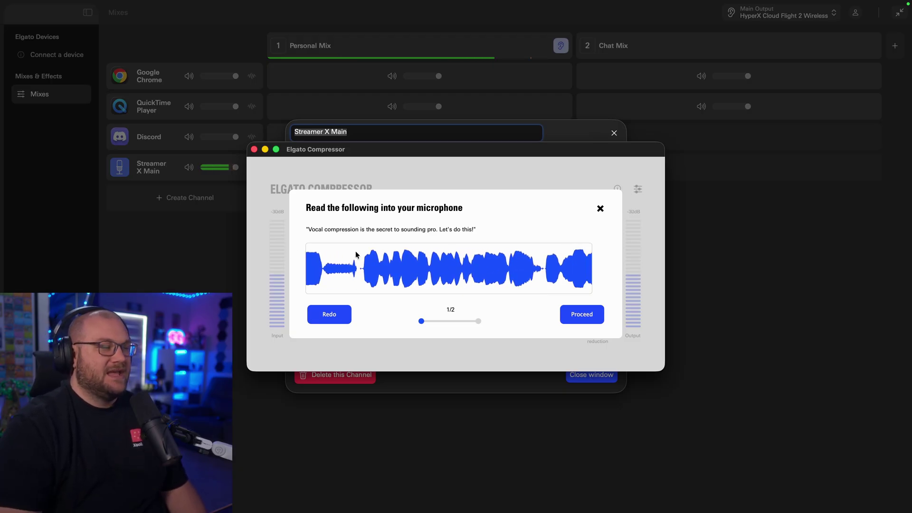
click(582, 315)
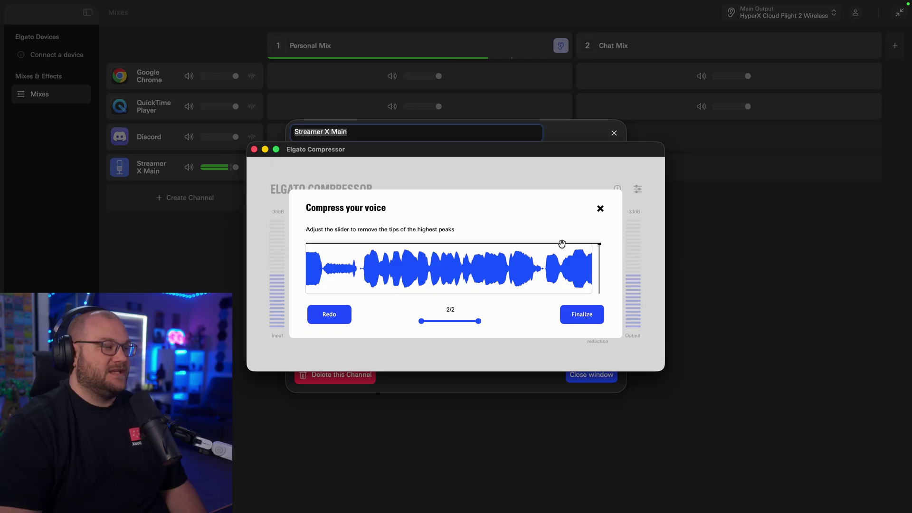
drag(569, 243, 571, 251)
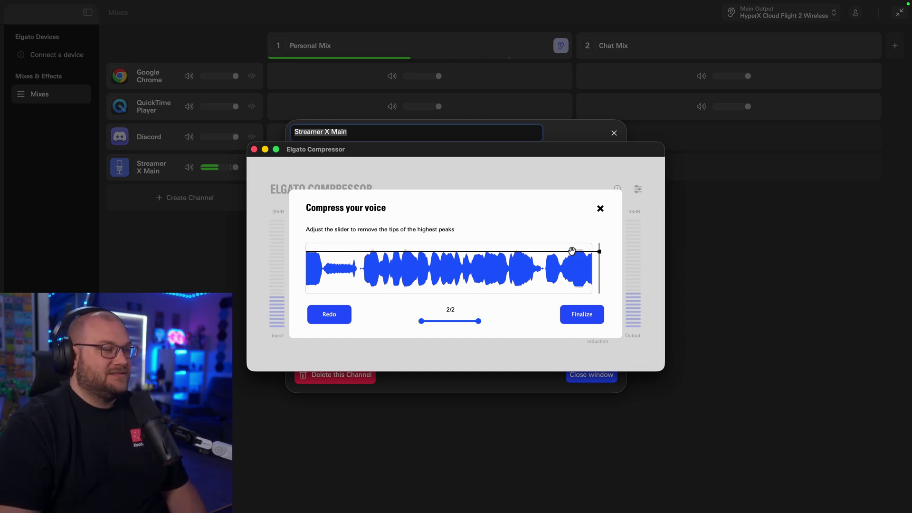
drag(572, 250, 575, 252)
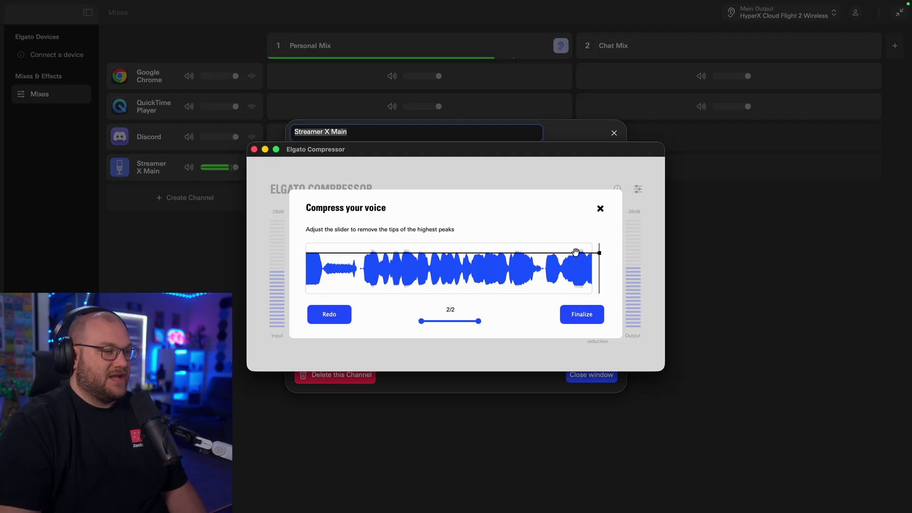
click(587, 316)
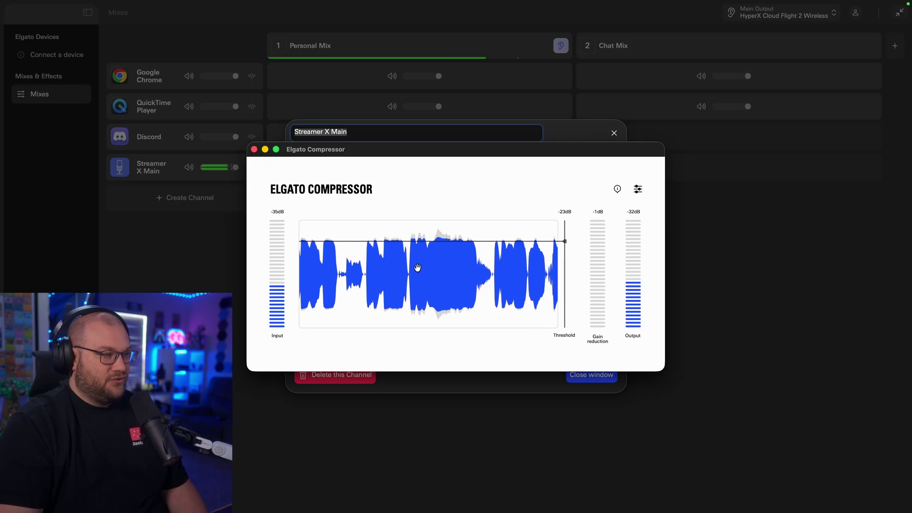
Step: Fine-tune the compressor threshold to about -23 dB and open the compressor's advanced settings
drag(392, 241, 423, 240)
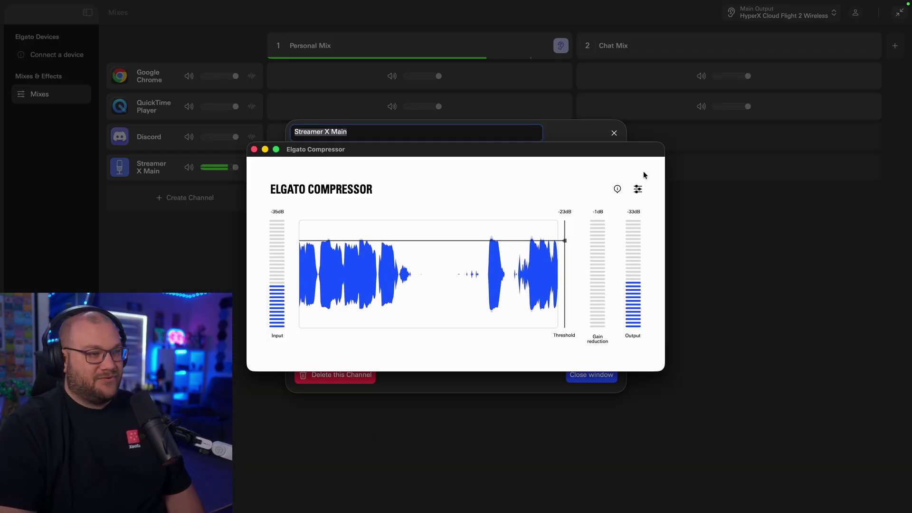
click(637, 190)
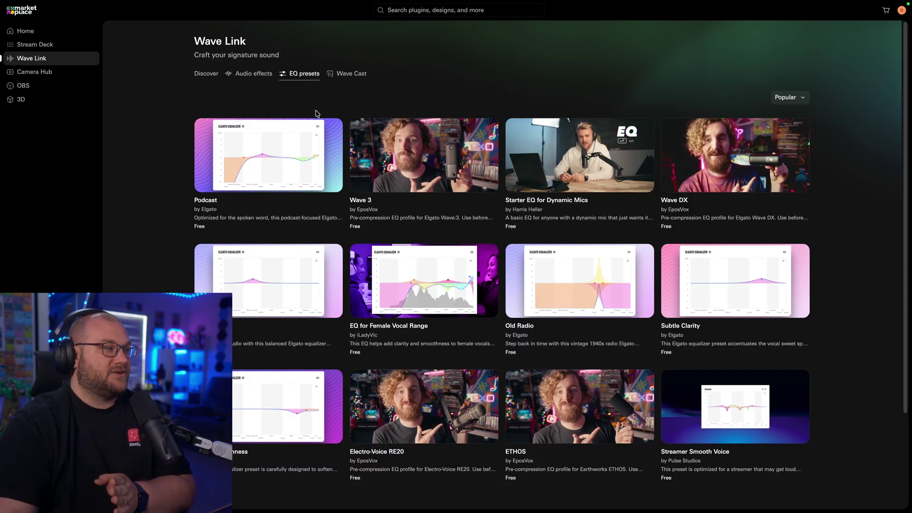
Step: Browse the Wave Link EQ presets in the Marketplace, including Starter EQ for Dynamic Mics
mouse_move(548, 163)
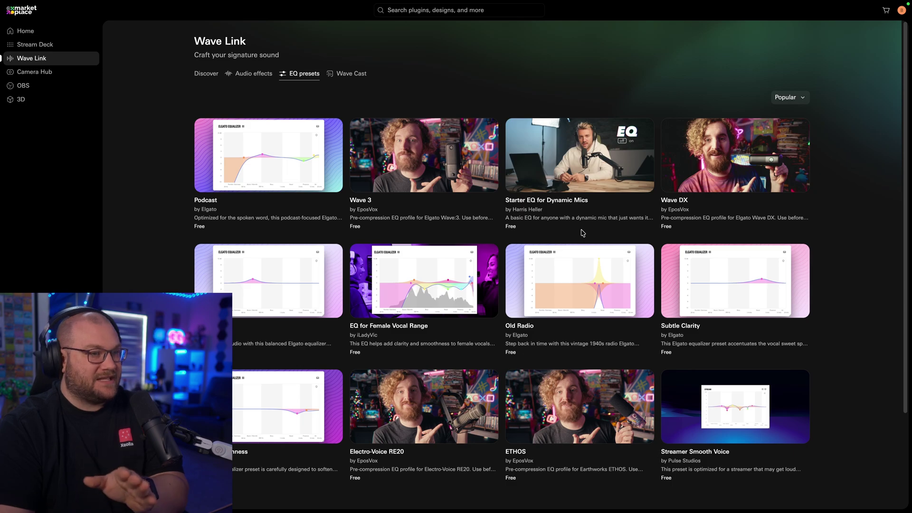
scroll(582, 232, down, 3)
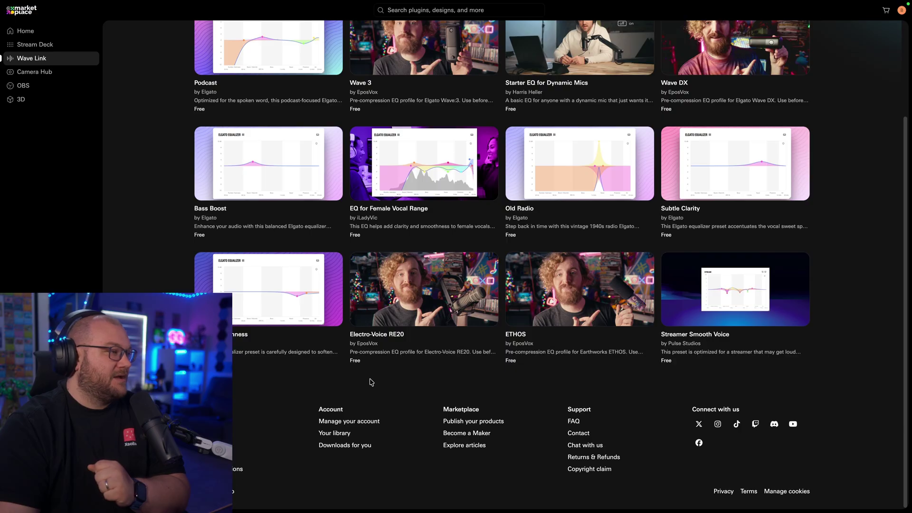
scroll(207, 195, up, 3)
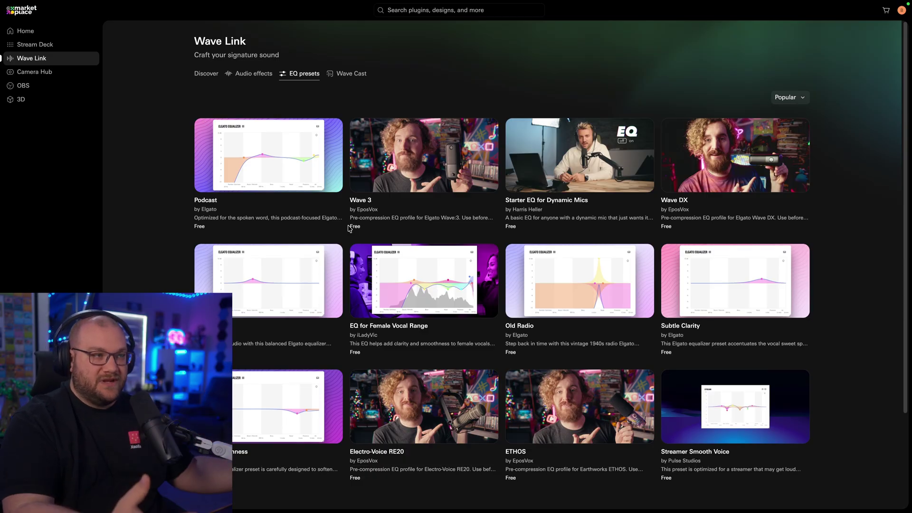
mouse_move(574, 176)
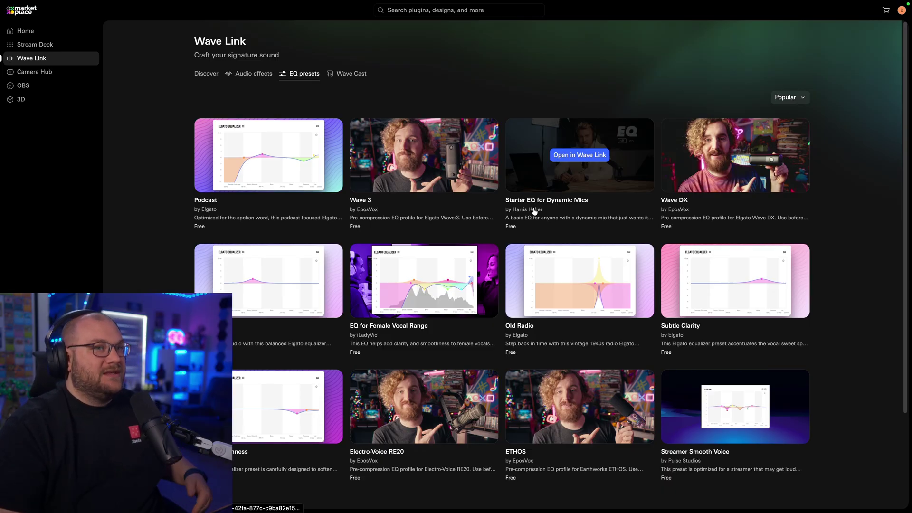
mouse_move(438, 225)
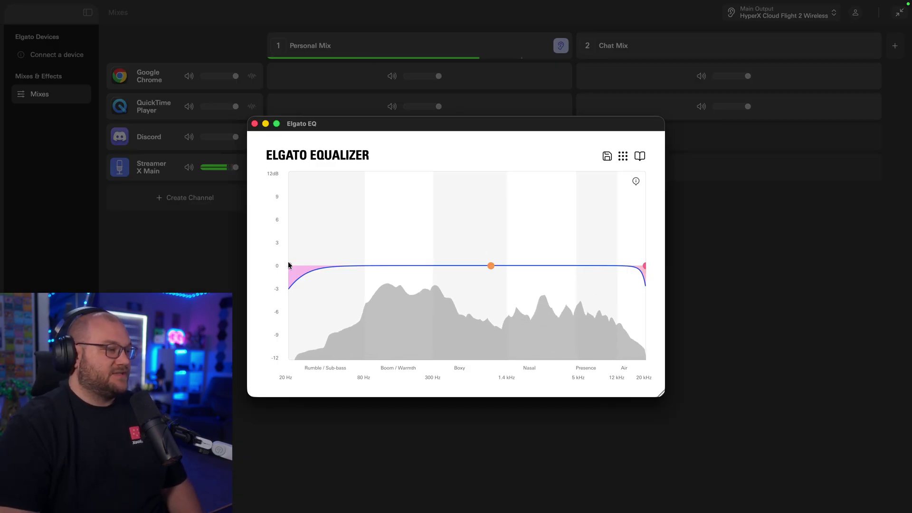
Step: Move the equalizer's low cut to just below 80 Hz and boost the middle band about 3 dB in the Boom / Warmth range
drag(289, 265, 360, 266)
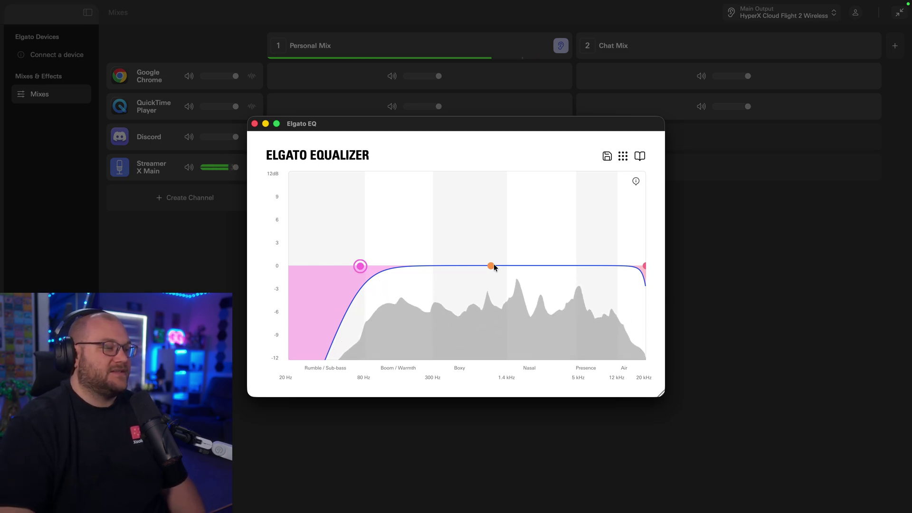
drag(490, 266, 412, 245)
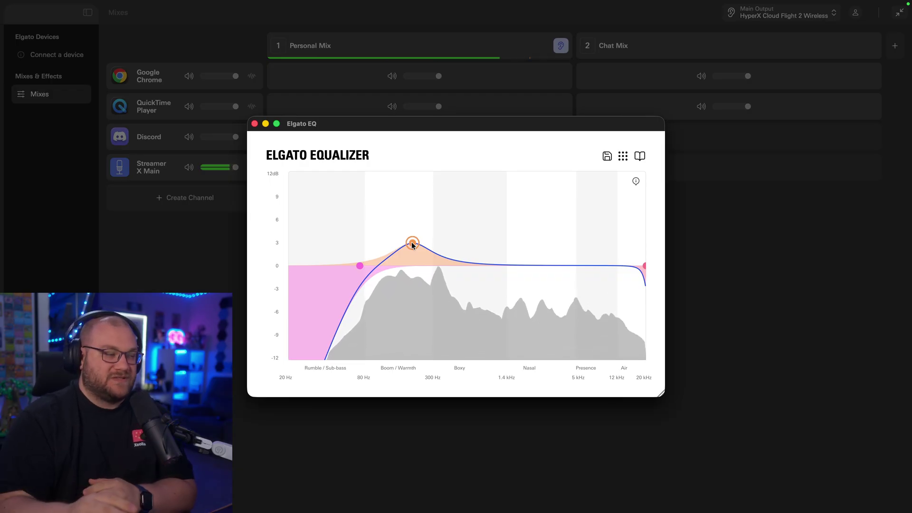
mouse_move(412, 245)
mouse_down()
mouse_move(491, 242)
mouse_move(379, 239)
mouse_move(407, 248)
mouse_move(415, 240)
mouse_up()
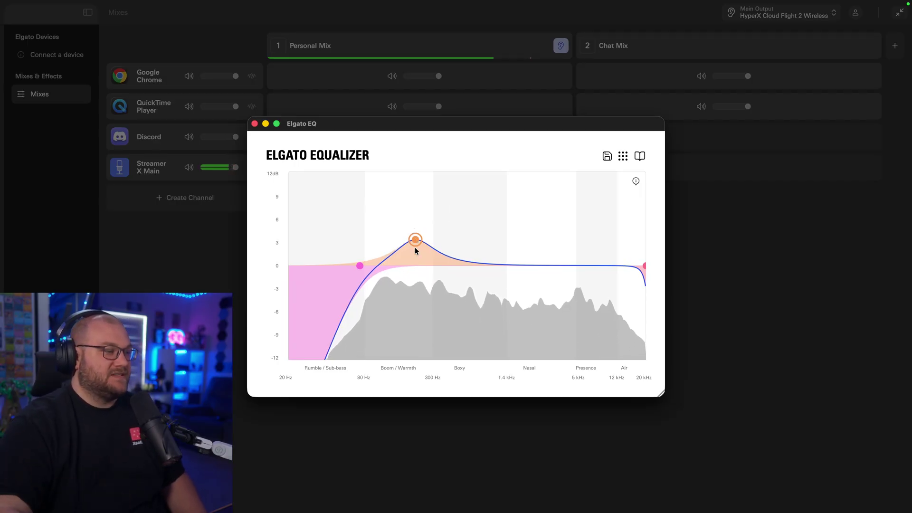
mouse_move(414, 241)
mouse_down()
mouse_move(416, 205)
mouse_move(404, 245)
mouse_move(412, 242)
mouse_up()
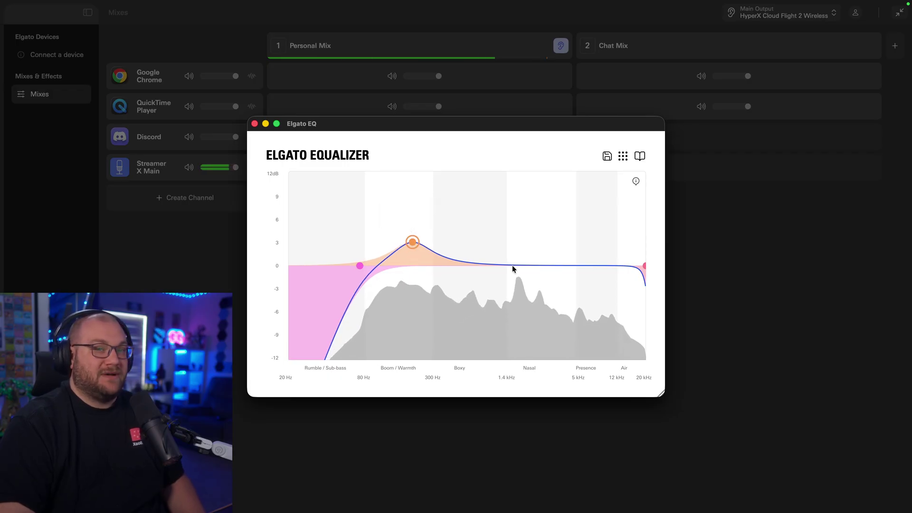
Step: Add an equalizer band at about 585 Hz in the Boxy range and cut it by about 1.3 dB
click(512, 267)
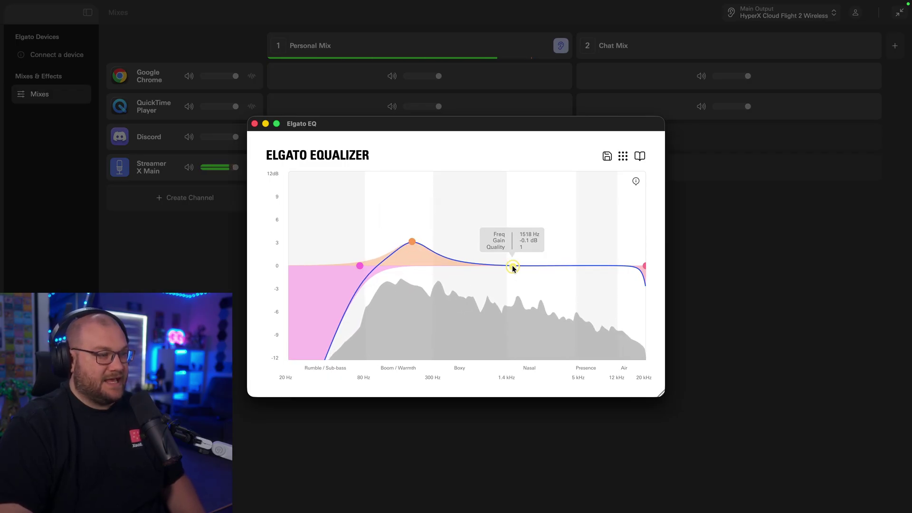
drag(512, 268, 462, 266)
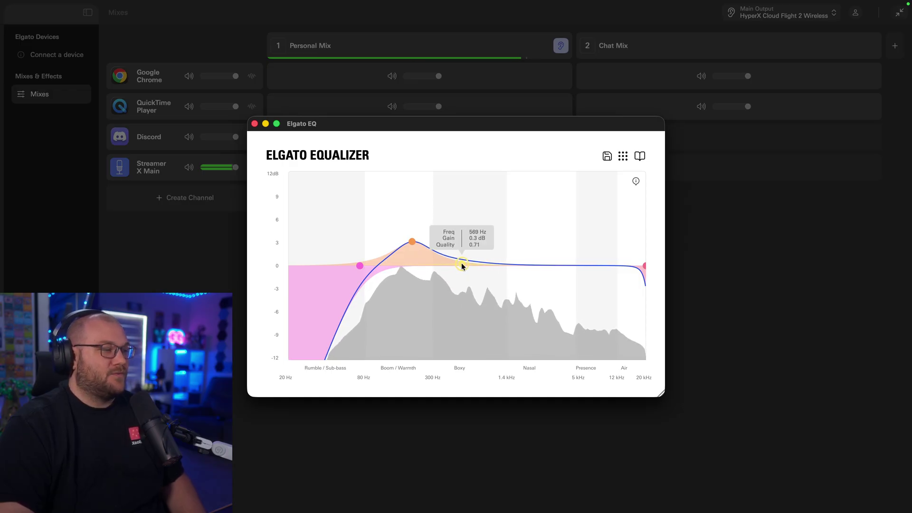
drag(461, 263, 459, 280)
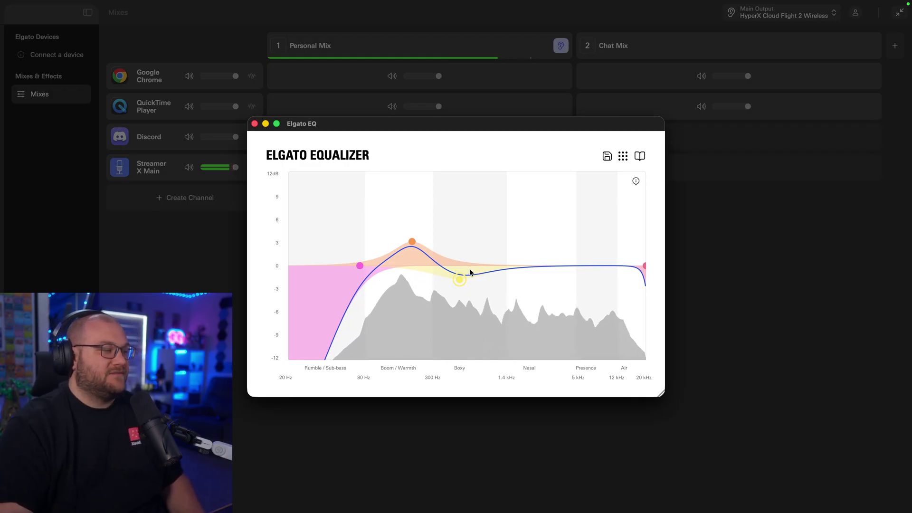
drag(463, 276, 461, 187)
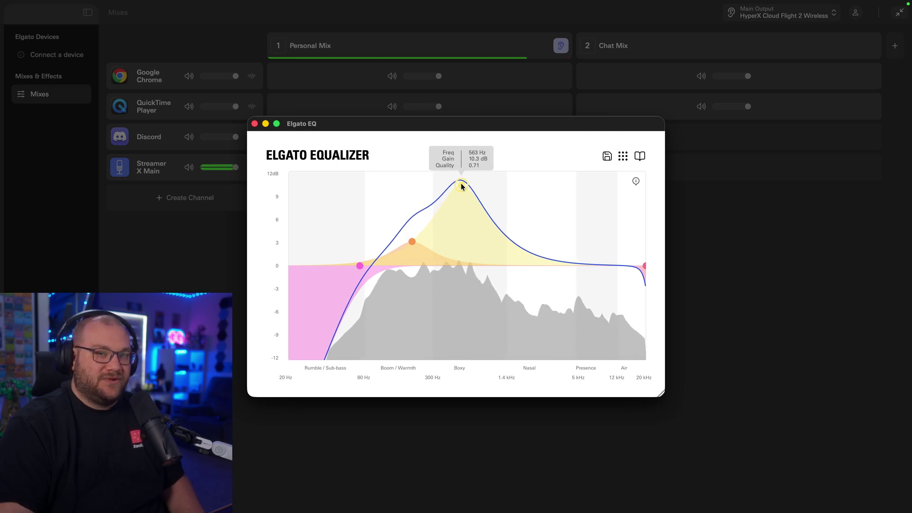
drag(461, 186, 464, 279)
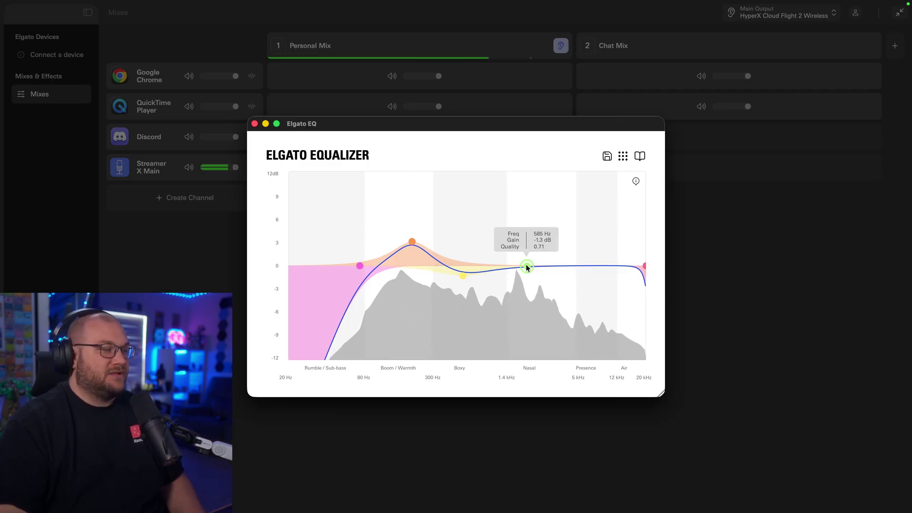
Step: Add a high shelf band starting just below 1.4 kHz and raise it slightly above 1 dB
right_click(528, 267)
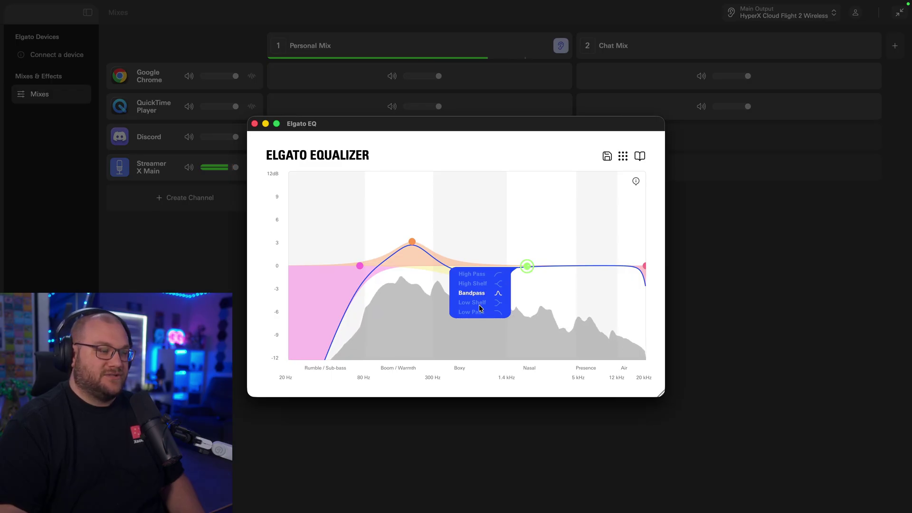
click(477, 290)
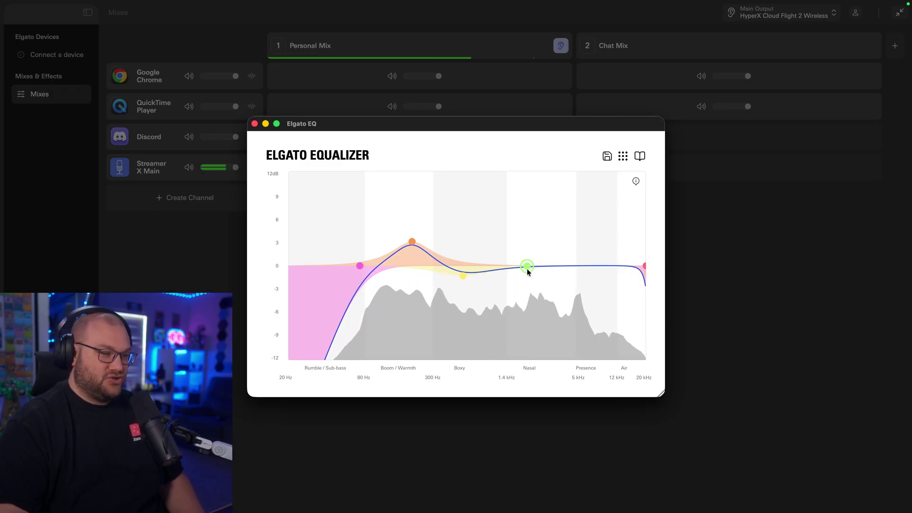
drag(526, 267, 504, 259)
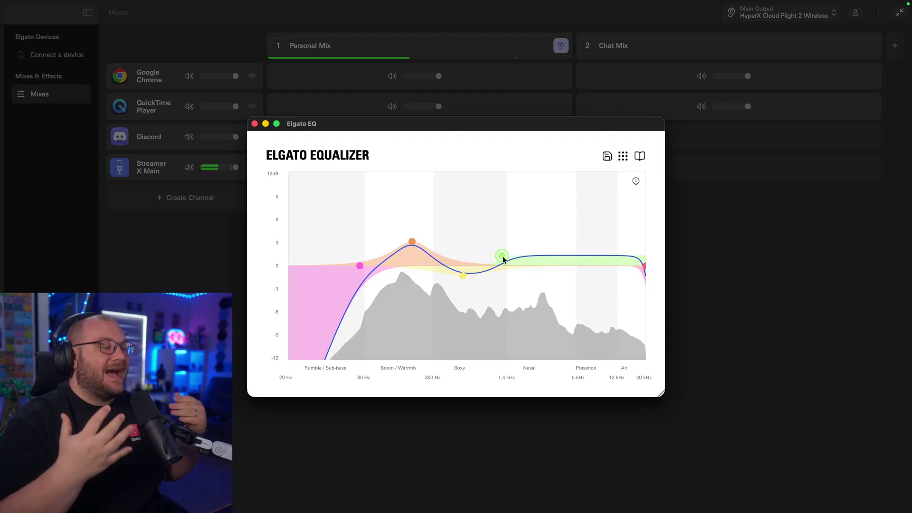
Step: Lower the equalizer's high cut to just above 16 kHz and close the equalizer window
drag(644, 267, 635, 268)
mouse_move(636, 268)
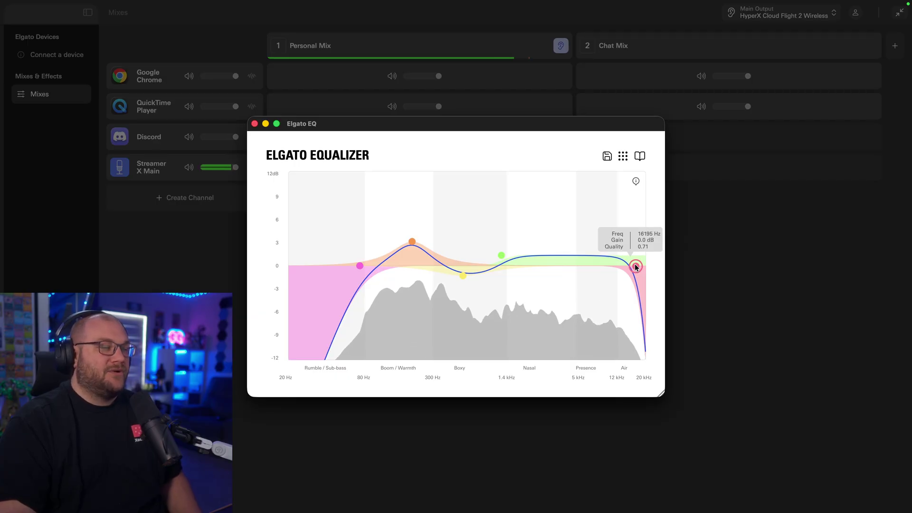
drag(636, 267, 638, 267)
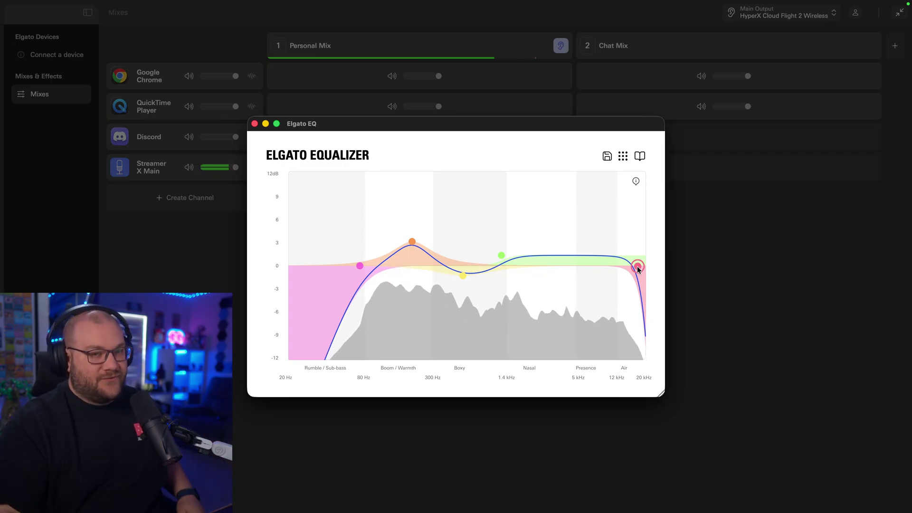
click(254, 124)
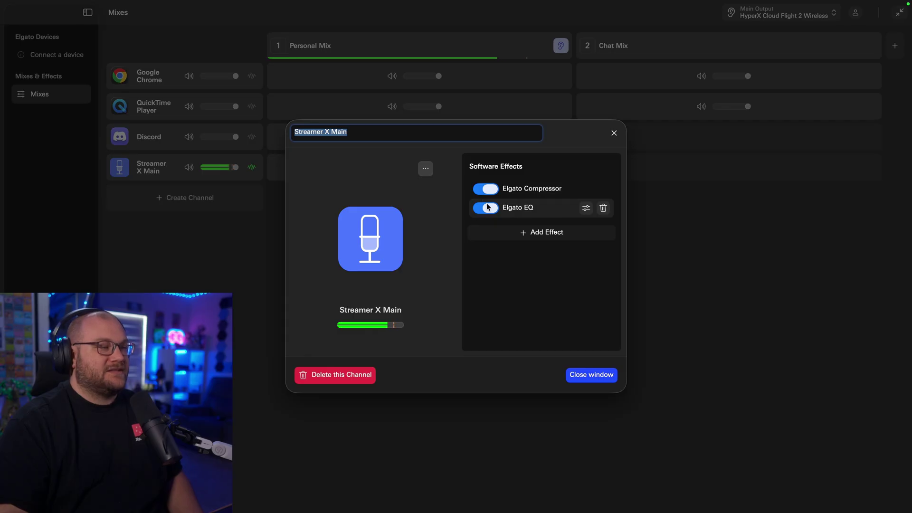
click(485, 189)
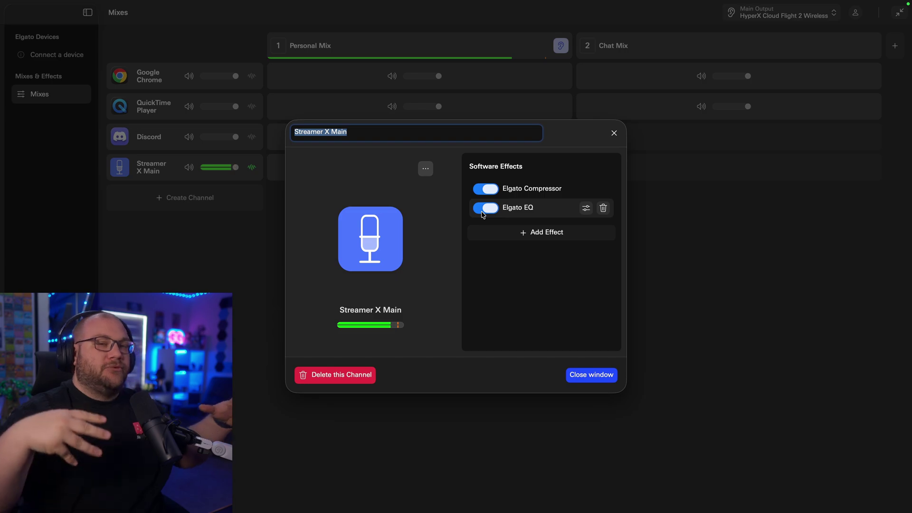
Step: Add the Elgato Noise Removal effect to the Streamer X Main channel and open its noise gate settings
click(542, 234)
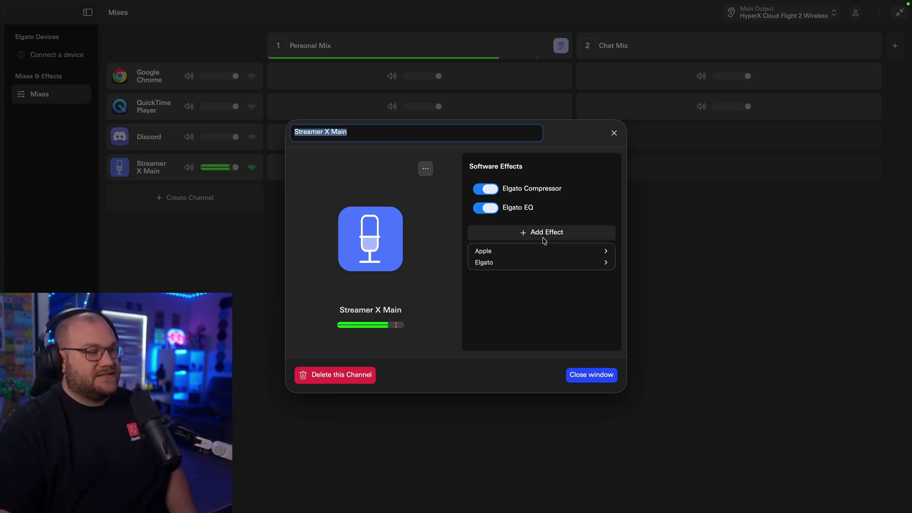
mouse_move(537, 260)
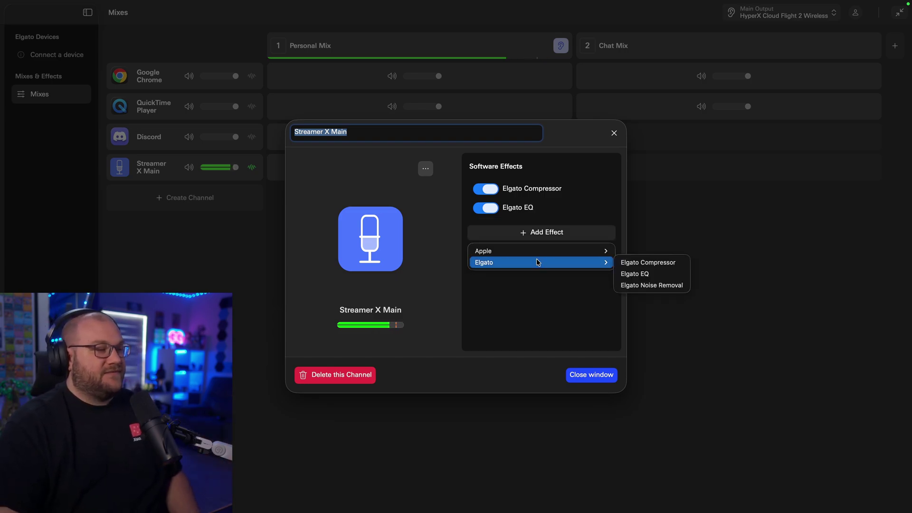
click(645, 286)
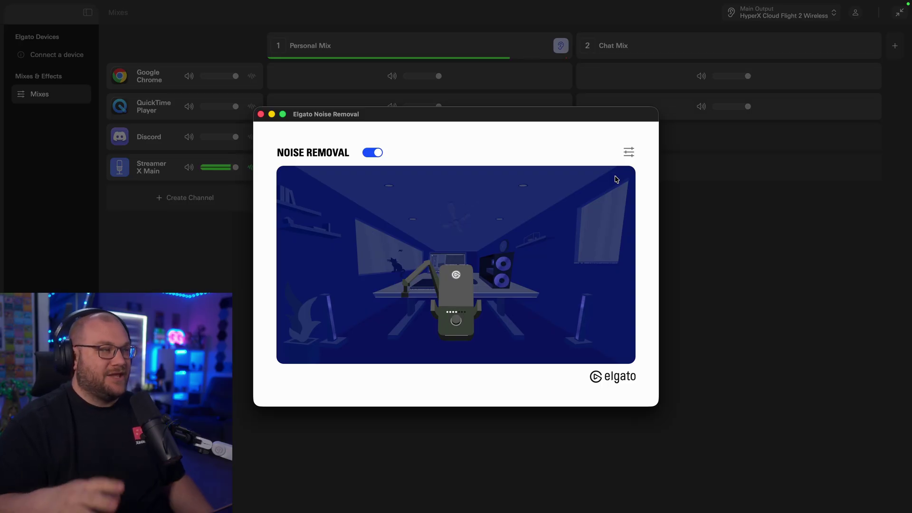
click(629, 150)
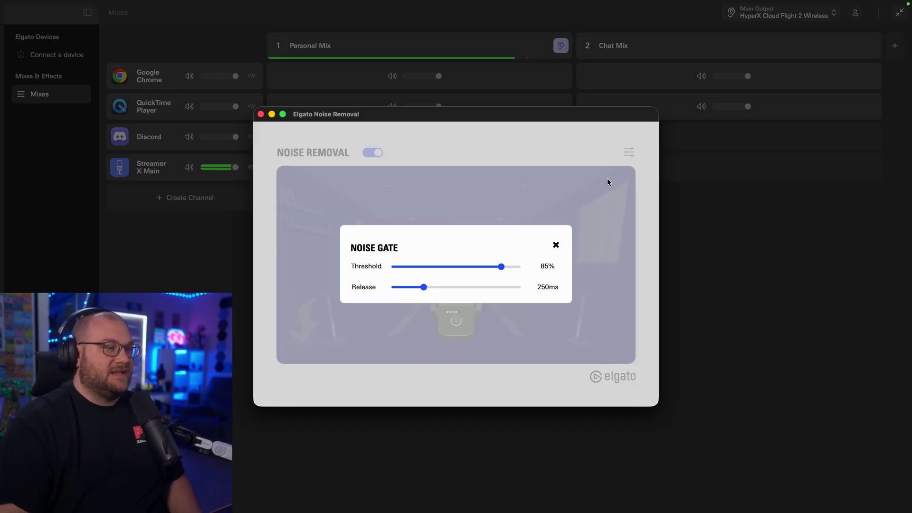